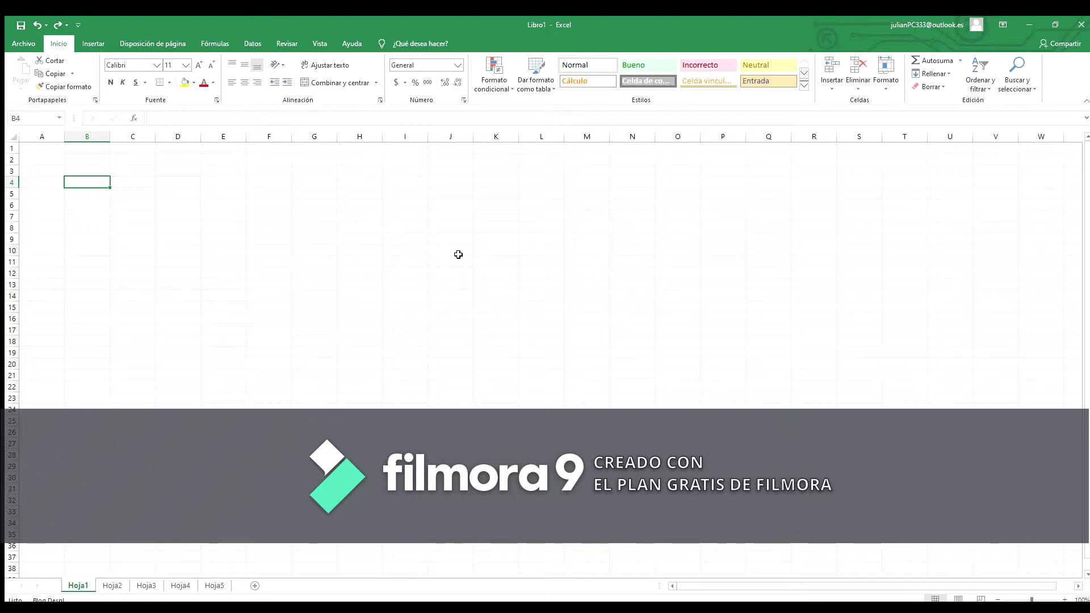
Step: Select cell J10, then make cell H8 the active cell
left_click(459, 251)
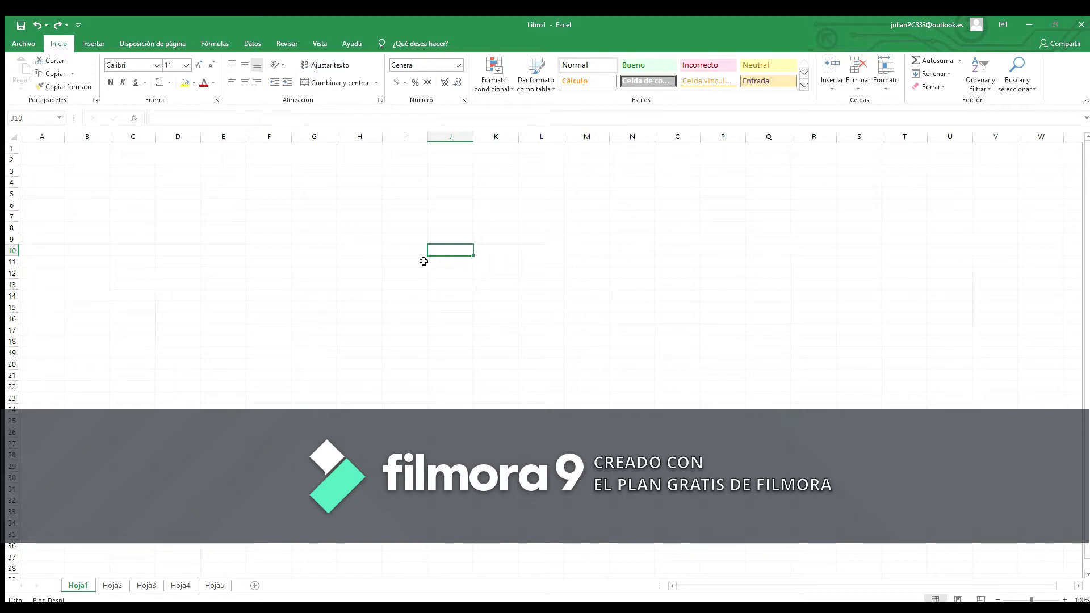
left_click(359, 226)
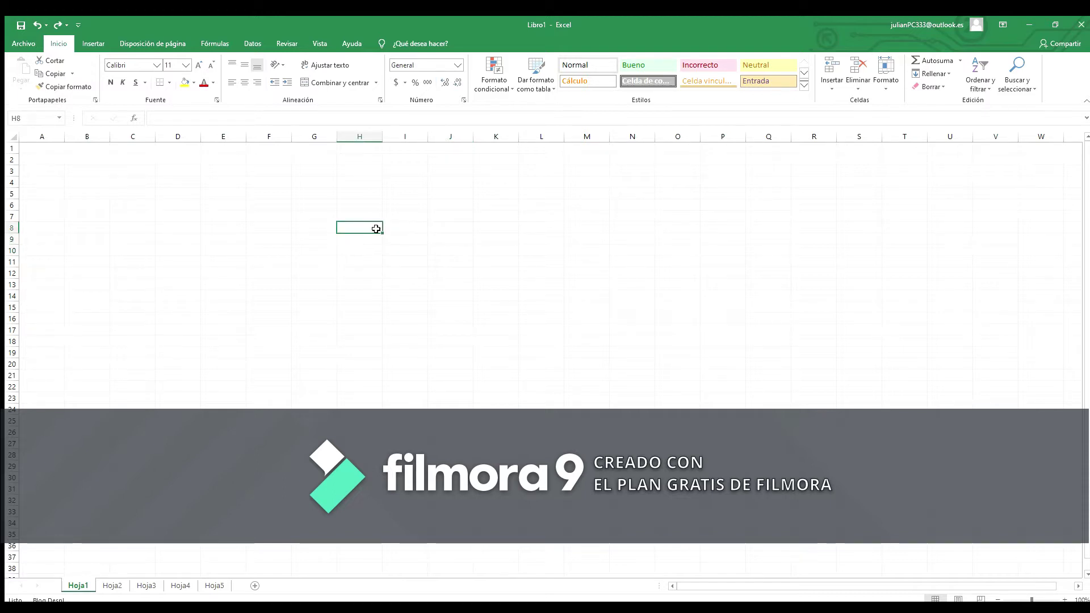
Step: Select a block of cells extending from H8, then collapse the selection to cell P29
left_click_drag(376, 229, 609, 359)
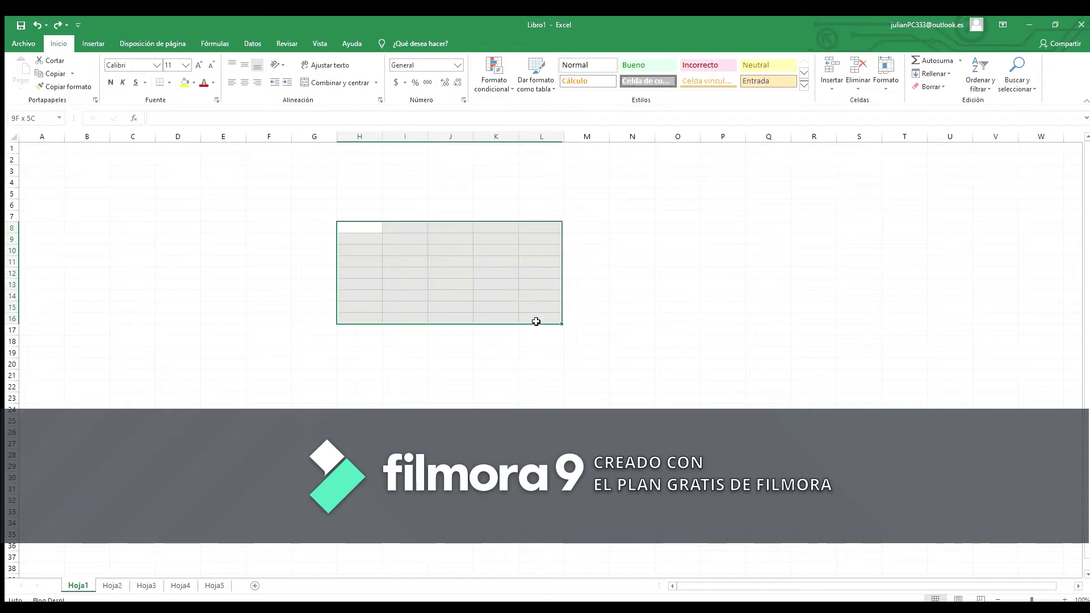
left_click(712, 467)
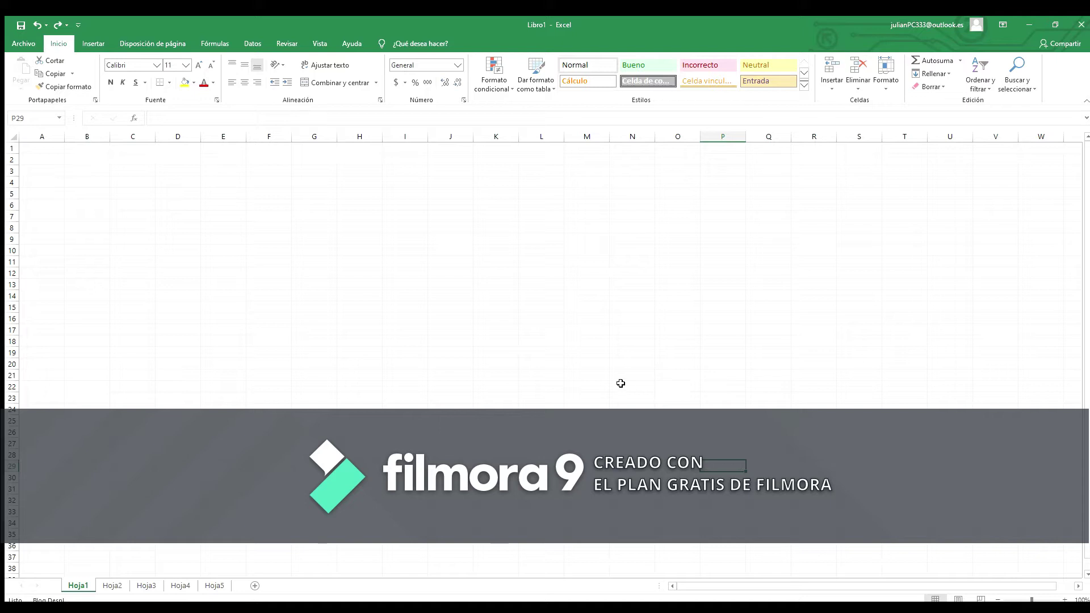
Step: From cell A1, select the entire worksheet with Ctrl+A, then leave only cell E13 selected
left_click(51, 149)
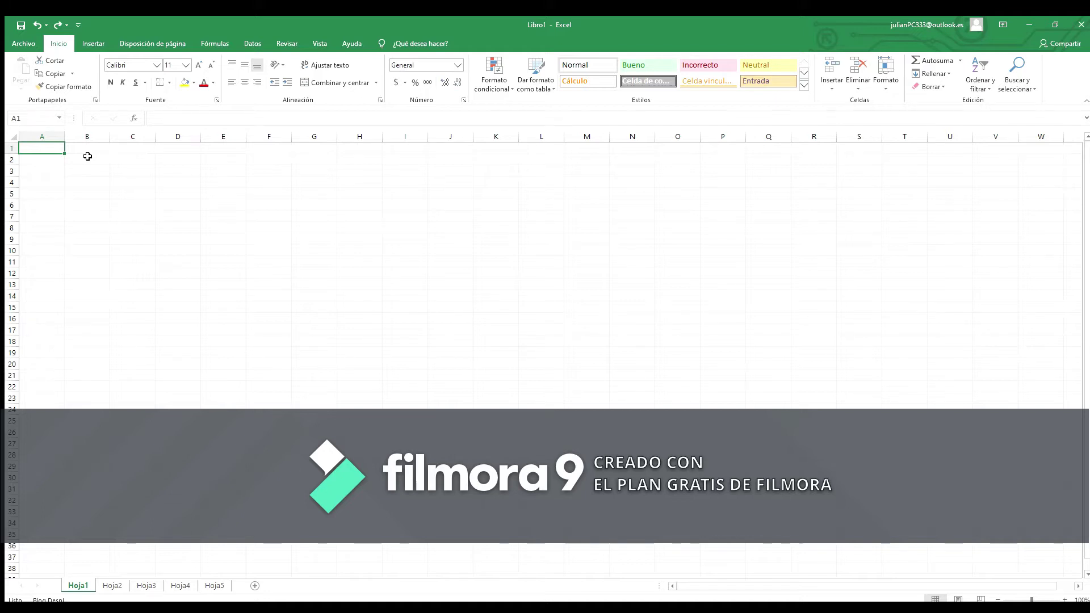
key("ctrl+e")
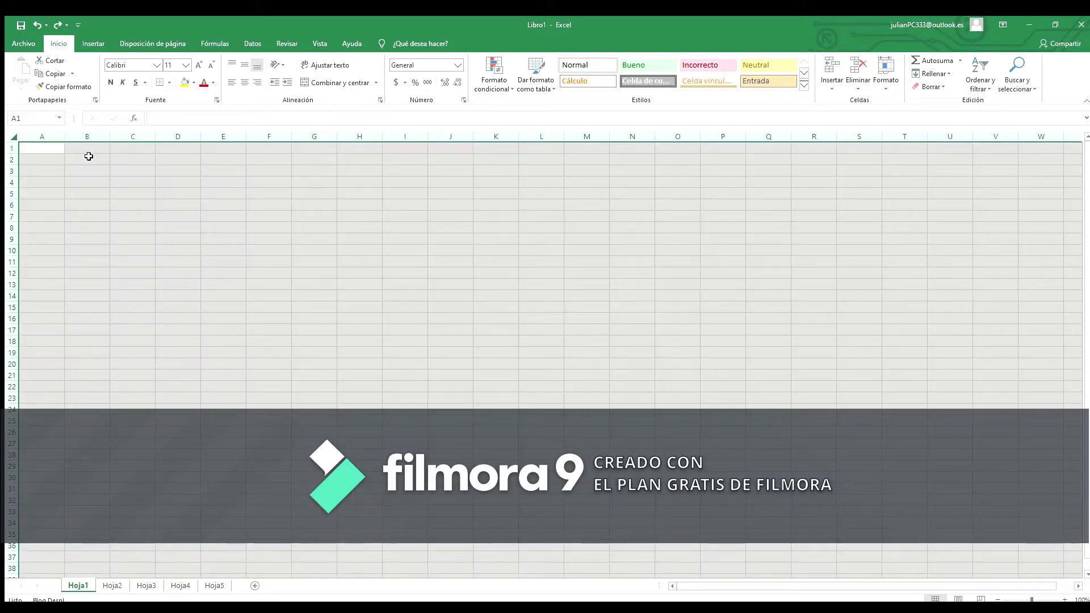
left_click(204, 281)
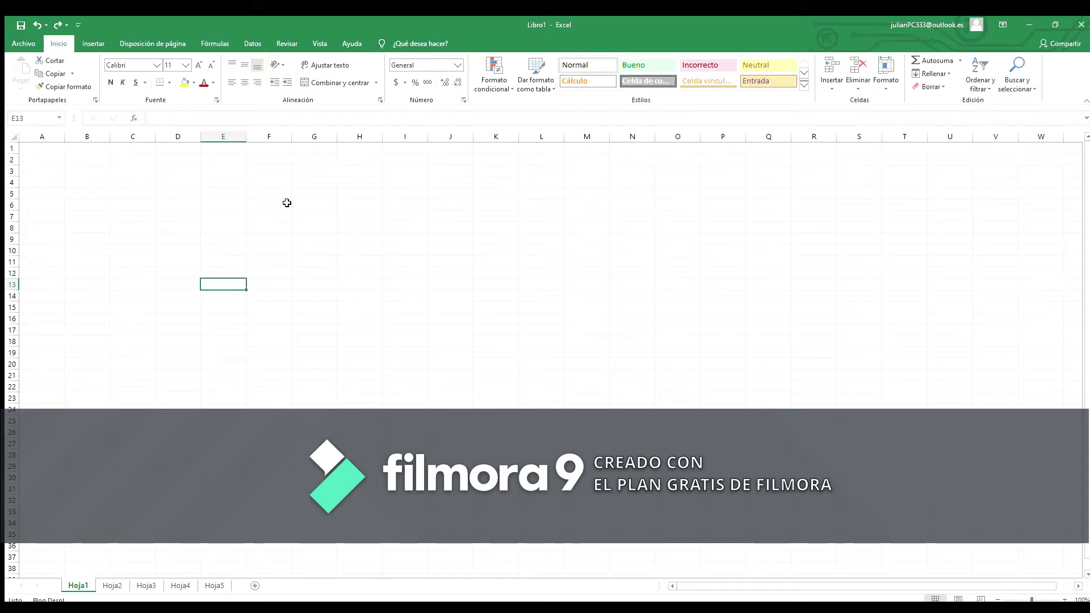
Step: Select E6:G11, K8:N16, F21:L25 and O25:S29 together, then collapse the selection to M28
left_click_drag(227, 204, 309, 258)
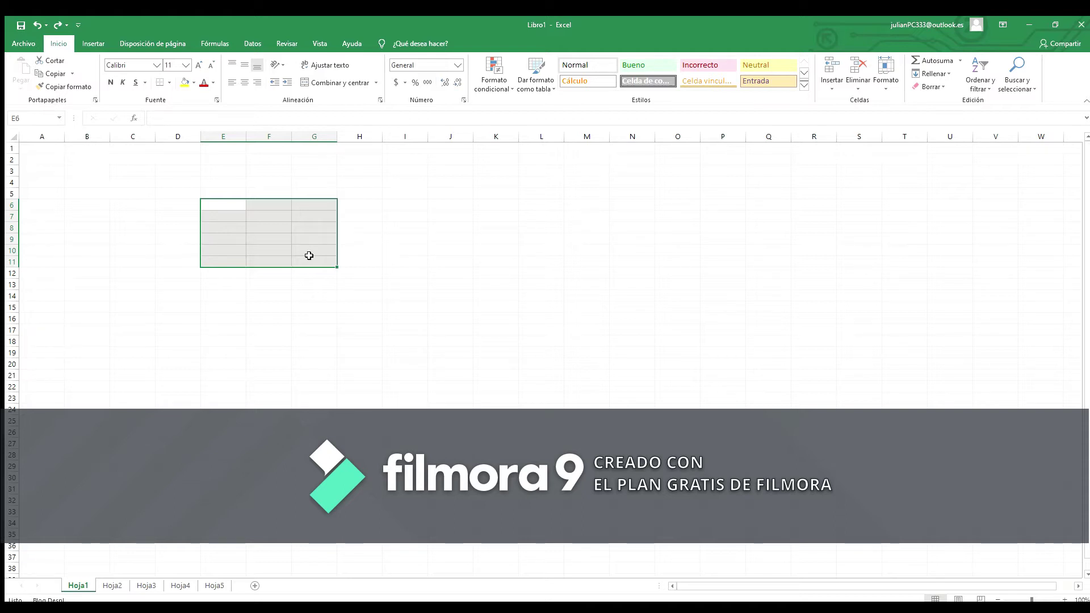
mouse_move(477, 228)
left_mouse_down("ctrl")
mouse_move(552, 296)
mouse_move(610, 317)
left_mouse_up("ctrl")
left_click_drag(269, 374, 534, 421, "ctrl")
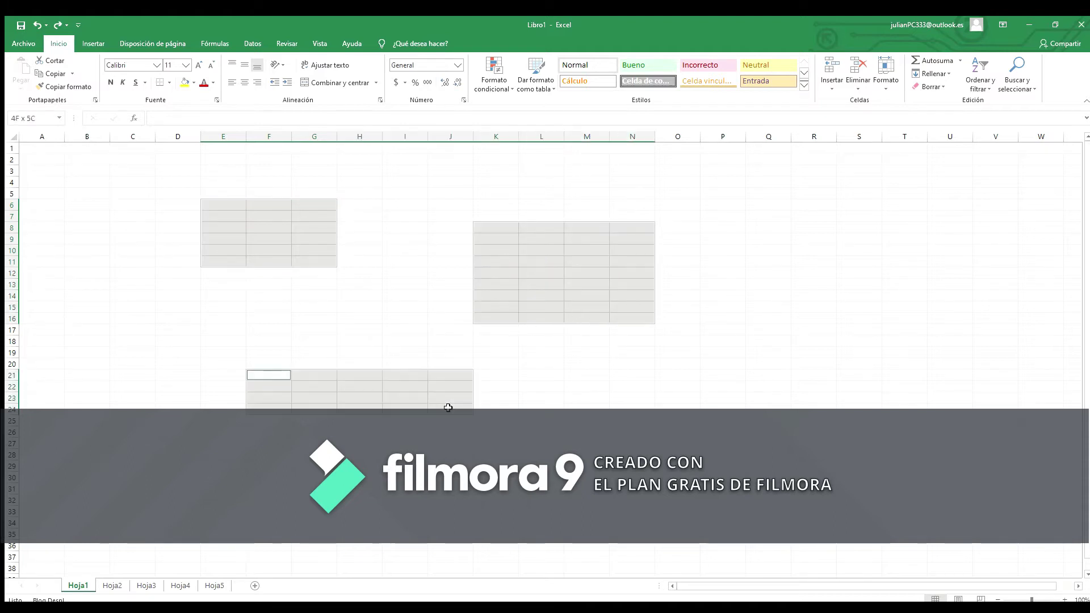
left_click_drag(677, 420, 847, 468, "ctrl")
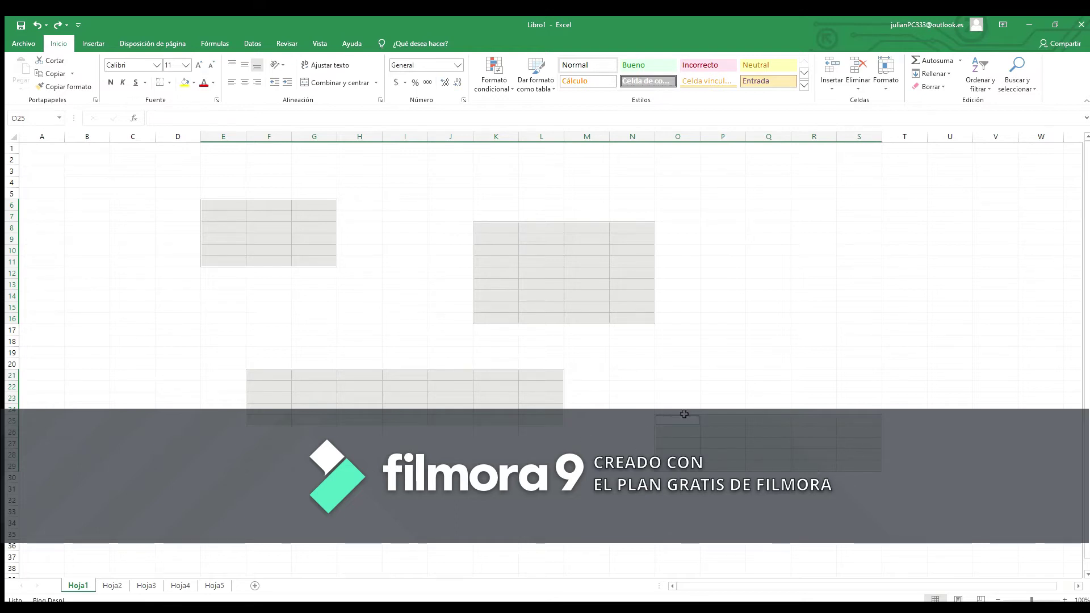
left_click(596, 452)
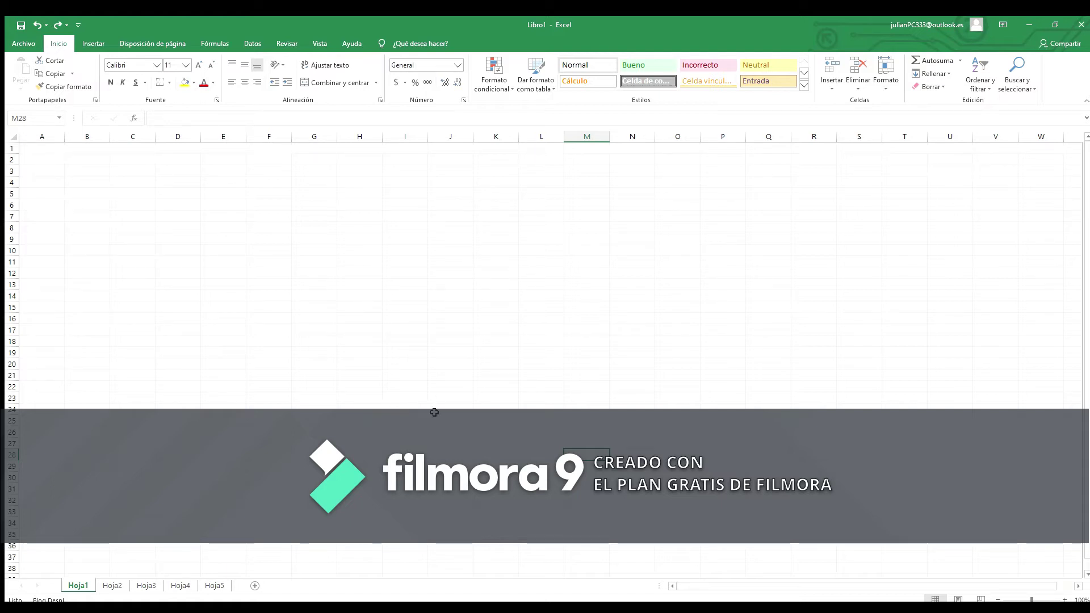
Step: Using Shift+F8 add mode, select F7:H12, H19:M27, Q7:Q23 and S9:U18, then collapse to O31
left_click_drag(273, 215, 380, 272)
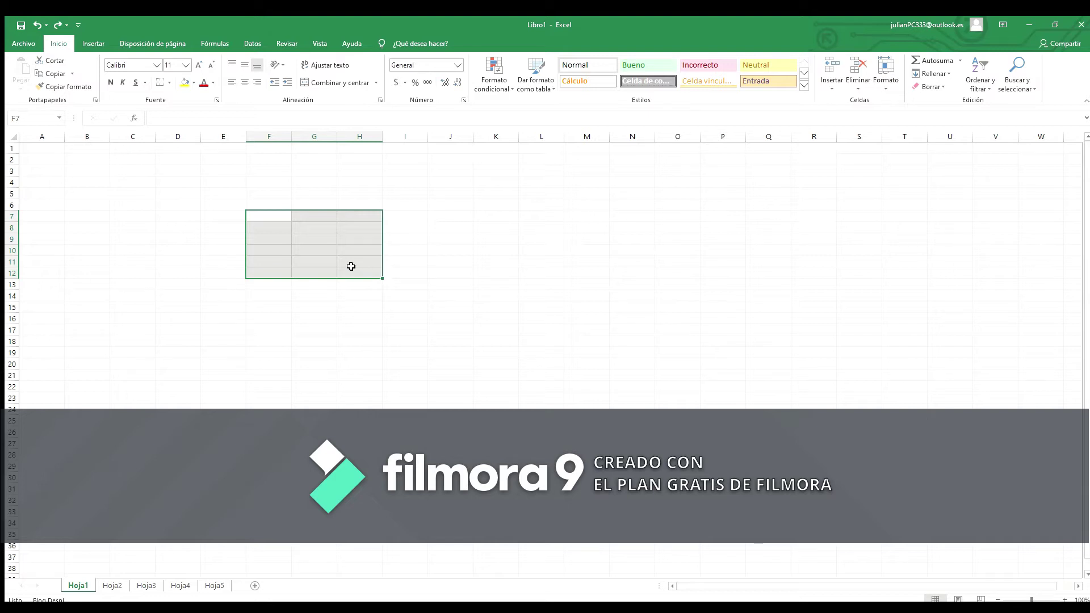
key("shift+F8")
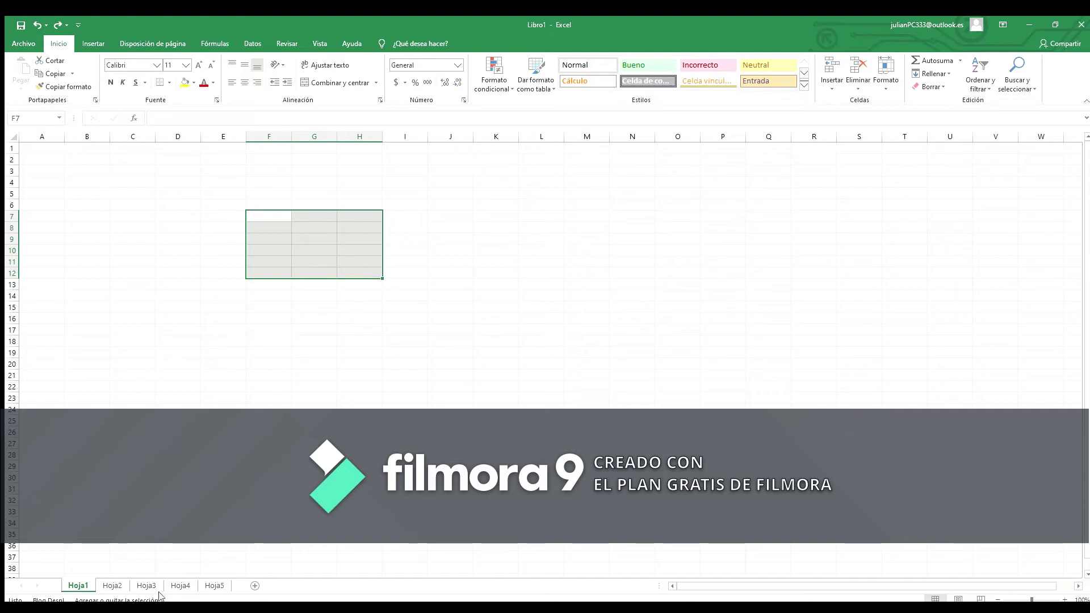
left_click_drag(346, 353, 591, 443)
left_click(758, 224)
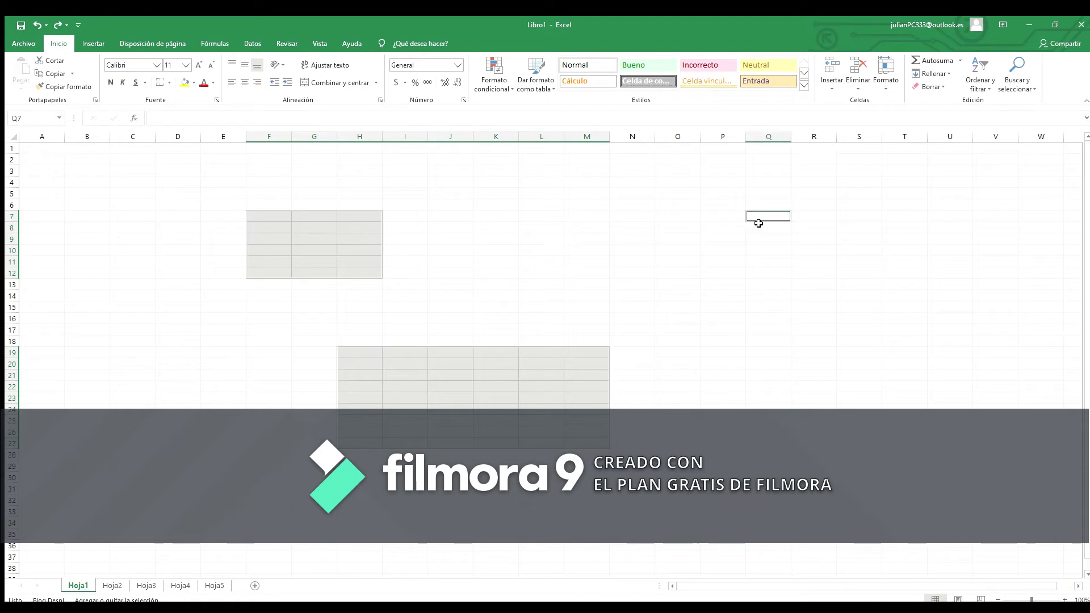
left_click_drag(758, 223, 774, 394)
left_click_drag(864, 237, 939, 343)
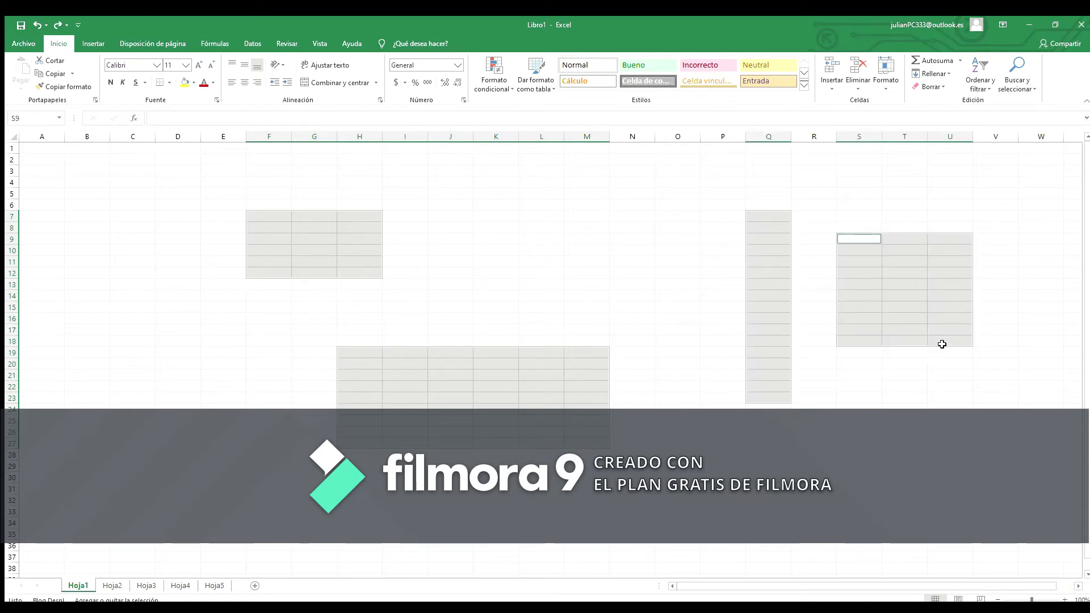
key("shift+F8")
left_click(699, 492)
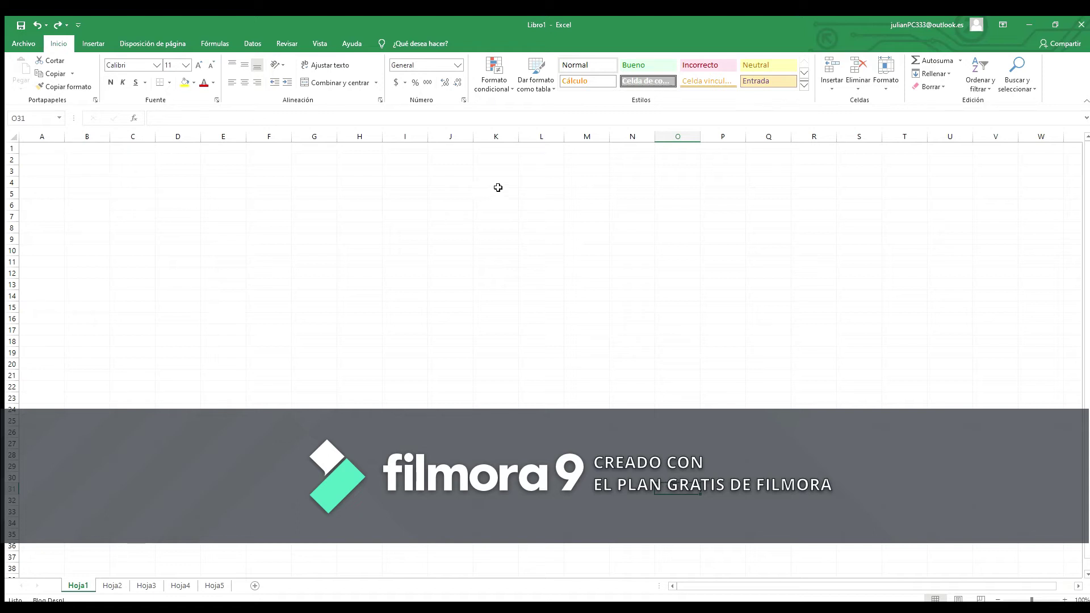
Step: Select all of column J from cell J1, then return the selection to cell E6
left_click(455, 149)
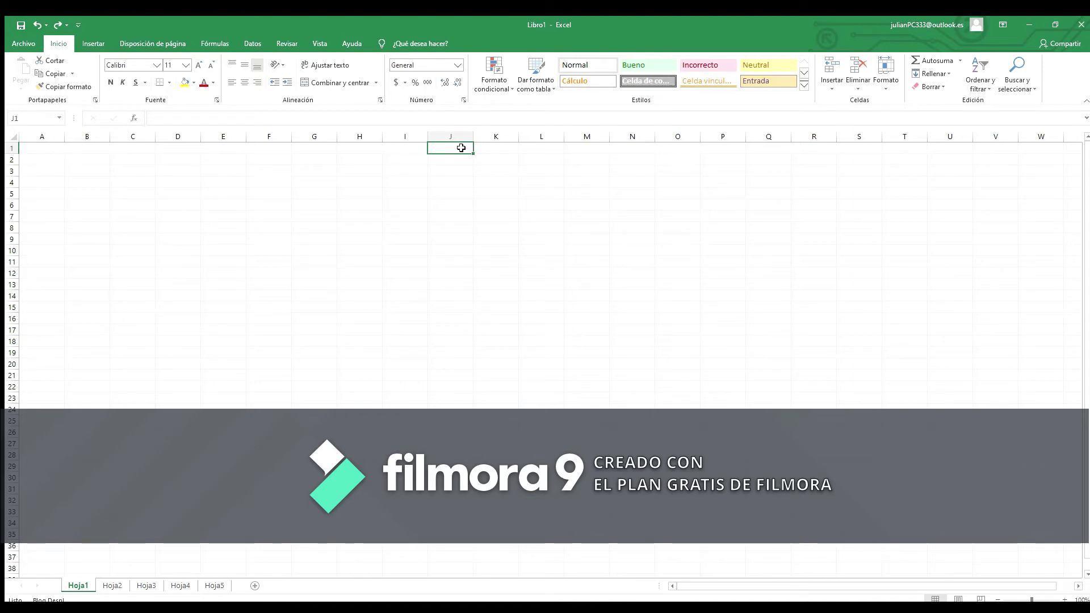
key("ctrl+space")
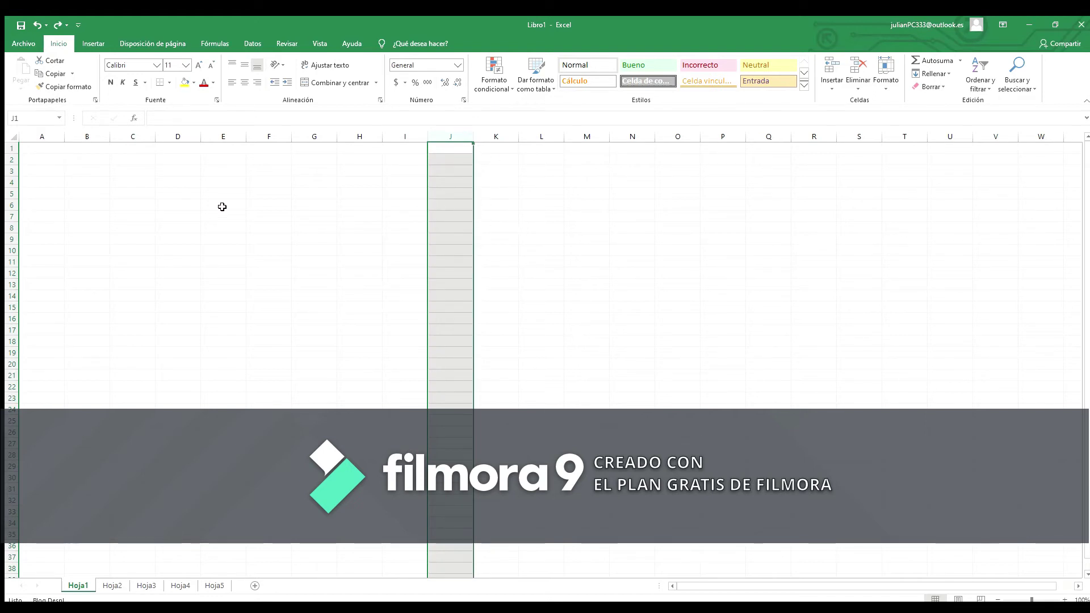
left_click(222, 205)
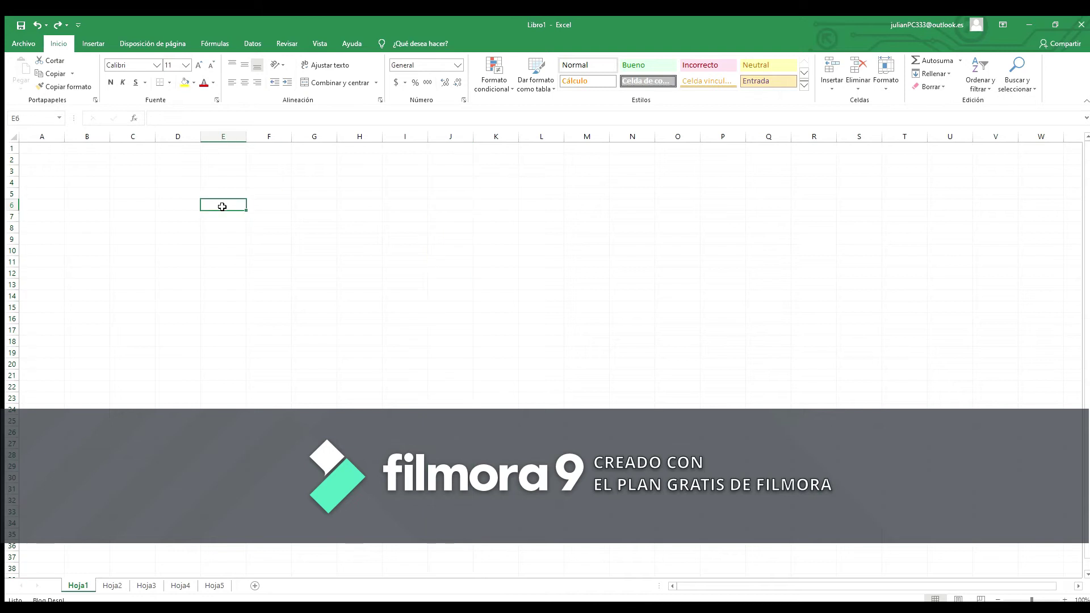
Step: Select all of row 4 from cell A4, then narrow the selection to cell K12
left_click(48, 183)
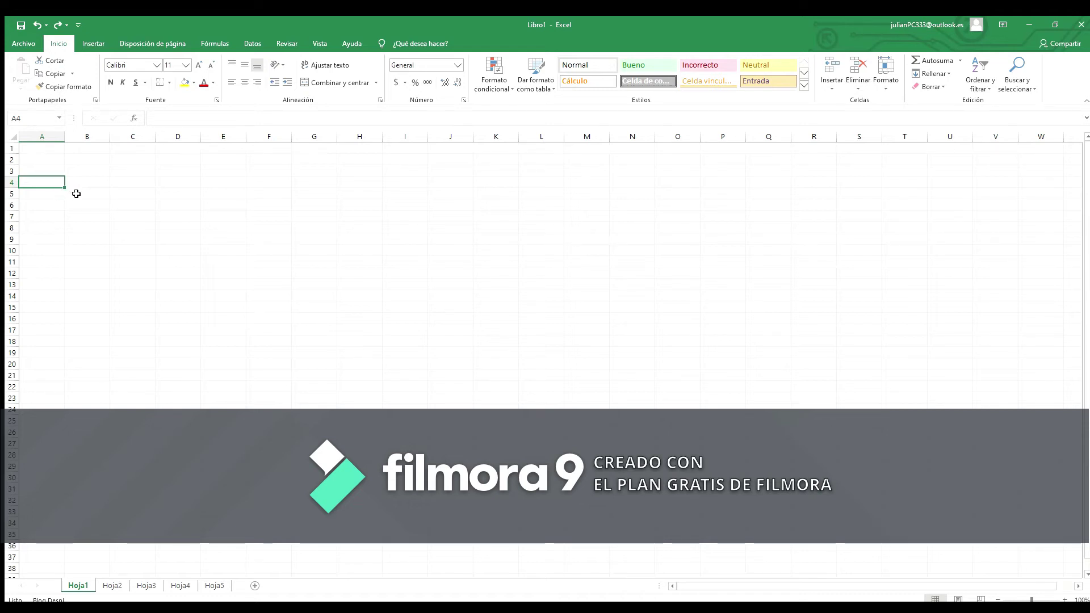
key("shift+space")
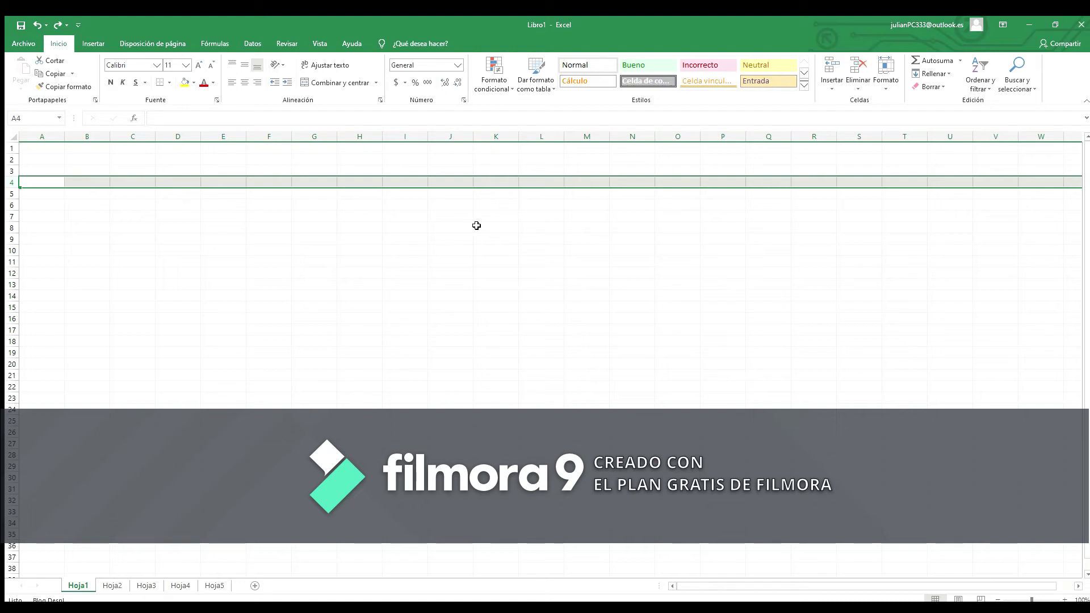
left_click(514, 273)
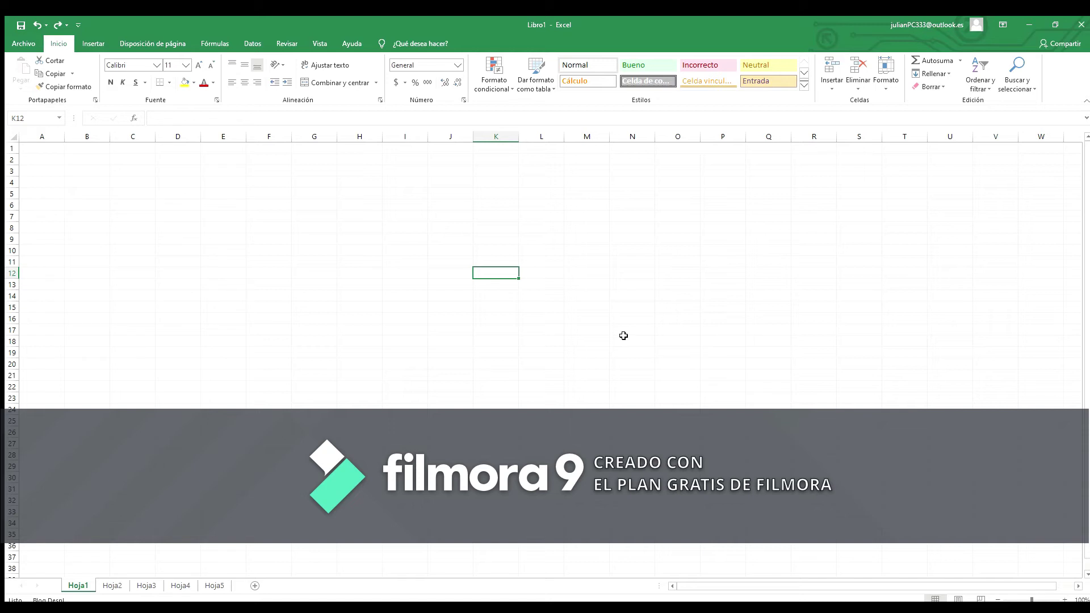
Step: Select every cell of Hoja1, then narrow the selection to cell B17
key("ctrl+e")
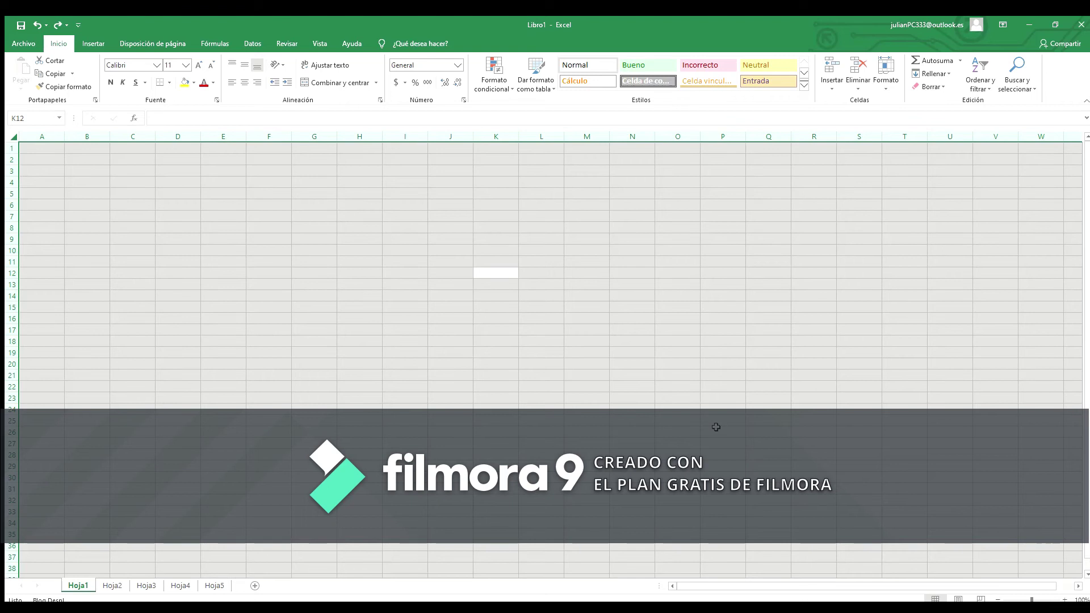
left_click(87, 329)
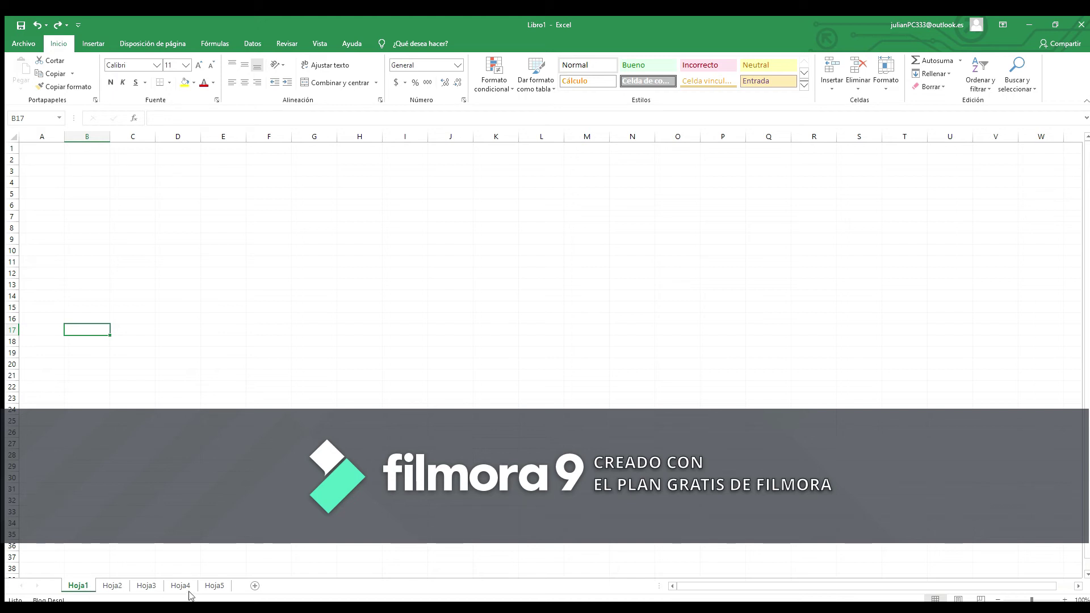
Step: Group sheets Hoja1 through Hoja5, then ungroup and return to Hoja1
left_click(221, 588)
left_click(216, 588, "shift")
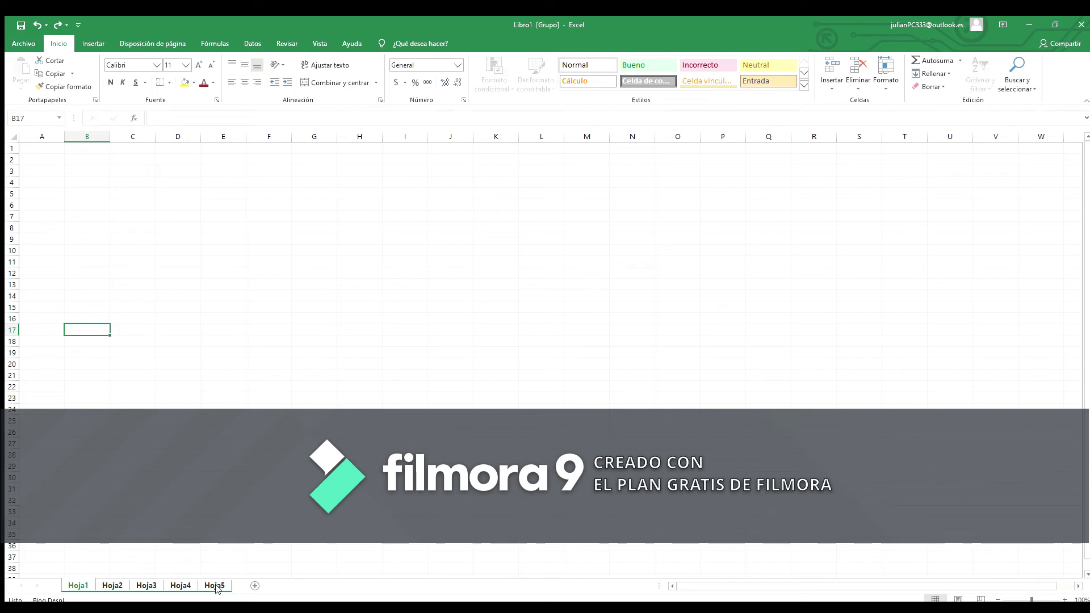
left_click(216, 588)
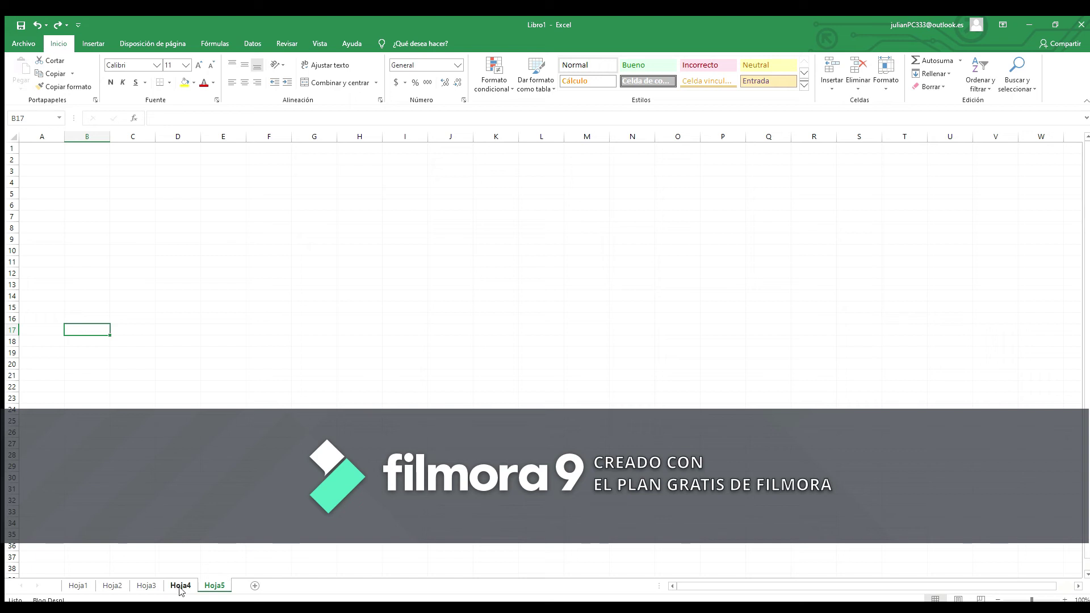
left_click(78, 587)
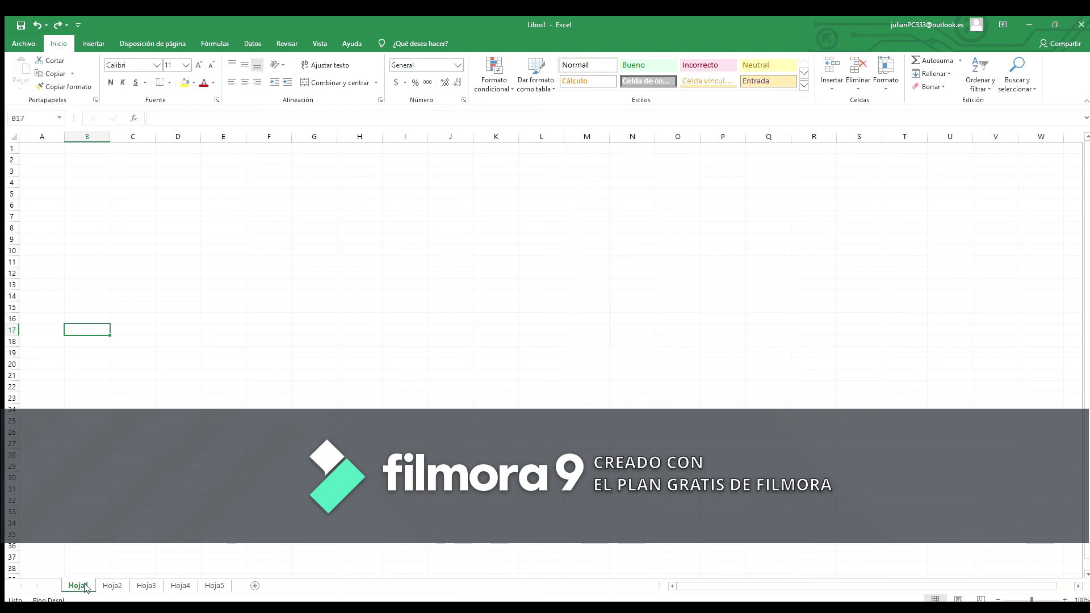
Step: Group Hoja1 with Hoja3 and Hoja5, then ungroup the sheets
left_click(149, 585, "ctrl")
left_click(201, 587, "ctrl")
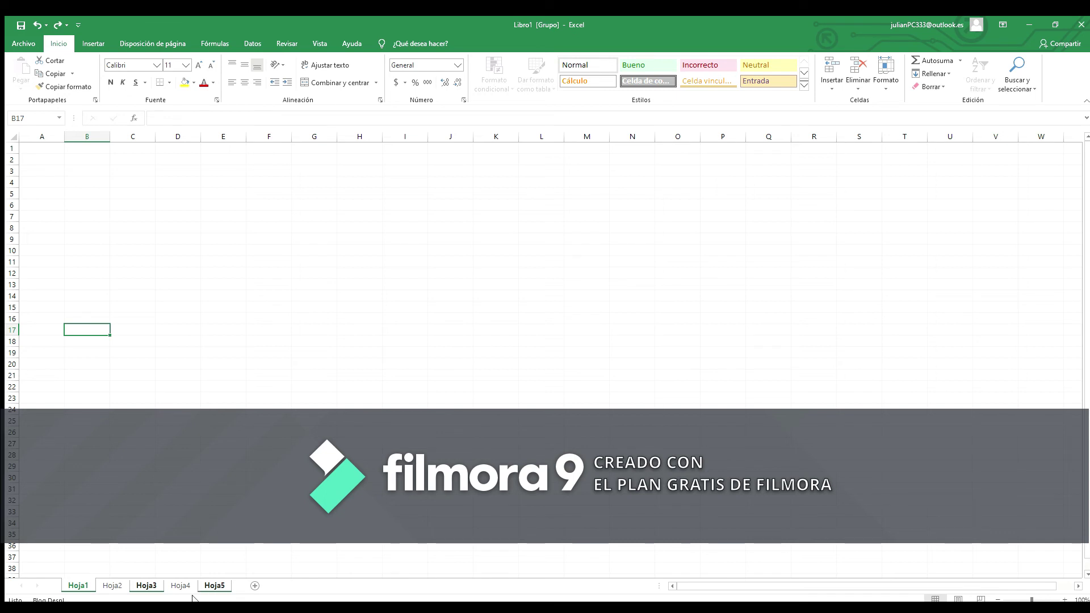
left_click(110, 588, "ctrl")
left_click(111, 587)
Step: From Hoja1, group all five sheets using Seleccionar todas las hojas
left_click(81, 585)
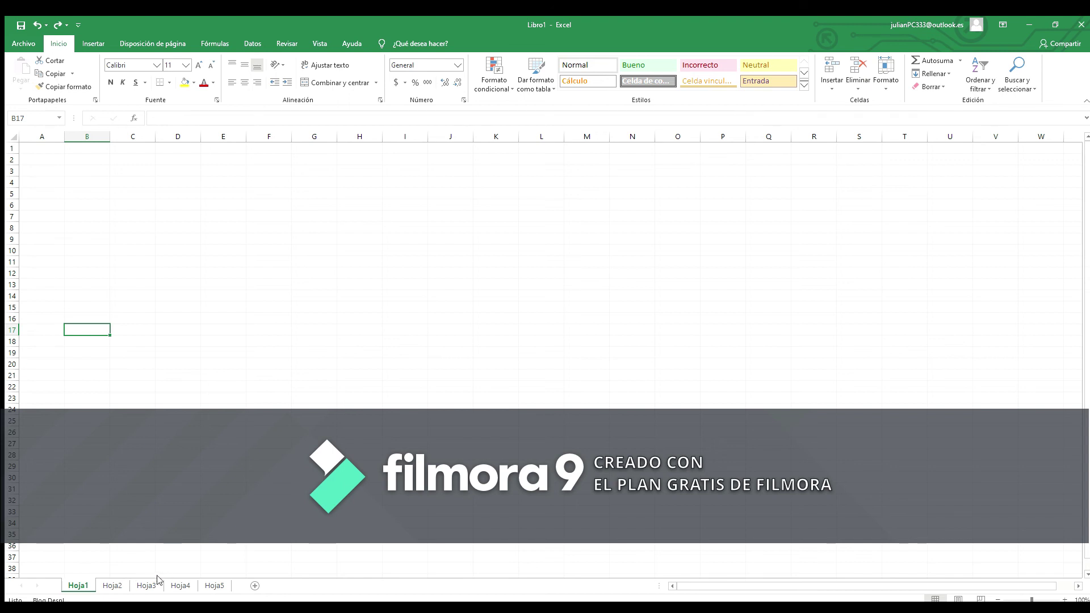
right_click(177, 583)
left_click(176, 574)
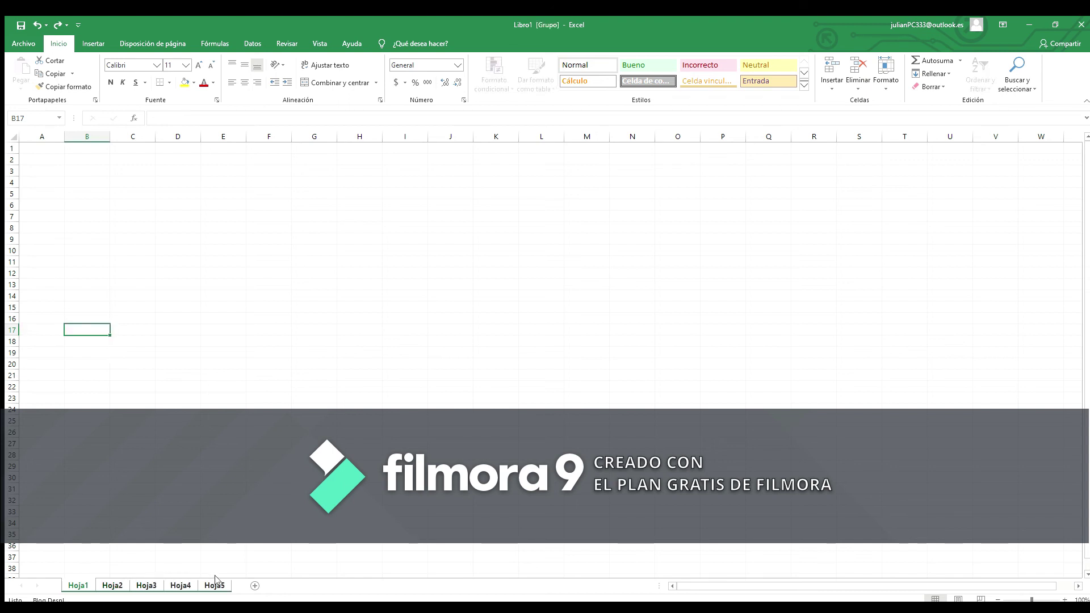
Step: Regroup all five sheets from Hoja1, then remove Hoja3 and Hoja5 from the group
left_click(103, 583)
left_click(83, 583)
key("ctrl+shift+Page_Down")
key("ctrl+shift+Page_Down")
key("ctrl+shift+Page_Down")
left_click(155, 588, "ctrl")
left_click(219, 586, "ctrl")
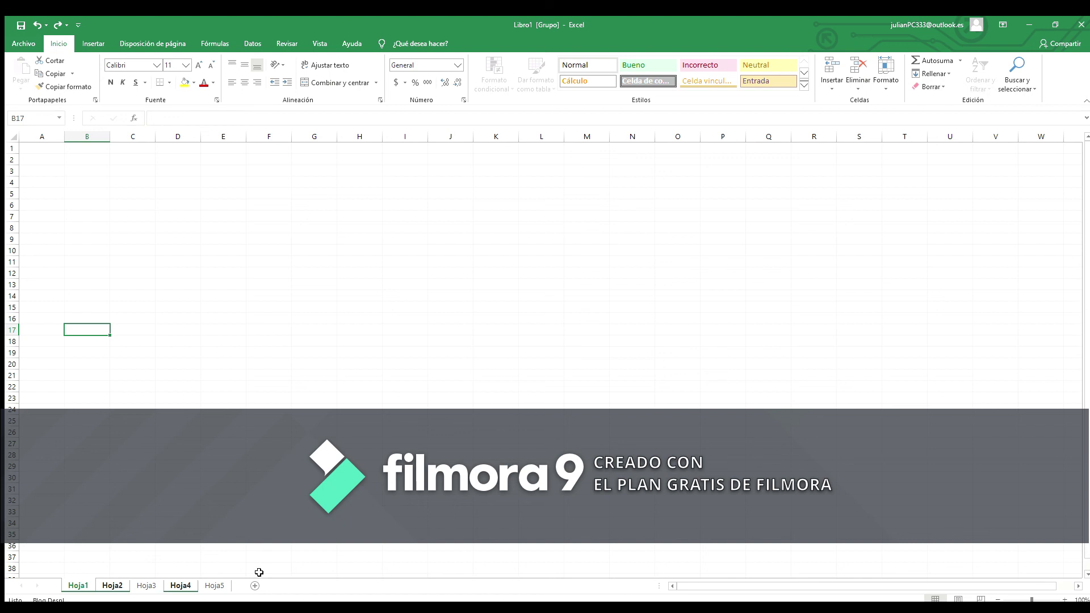